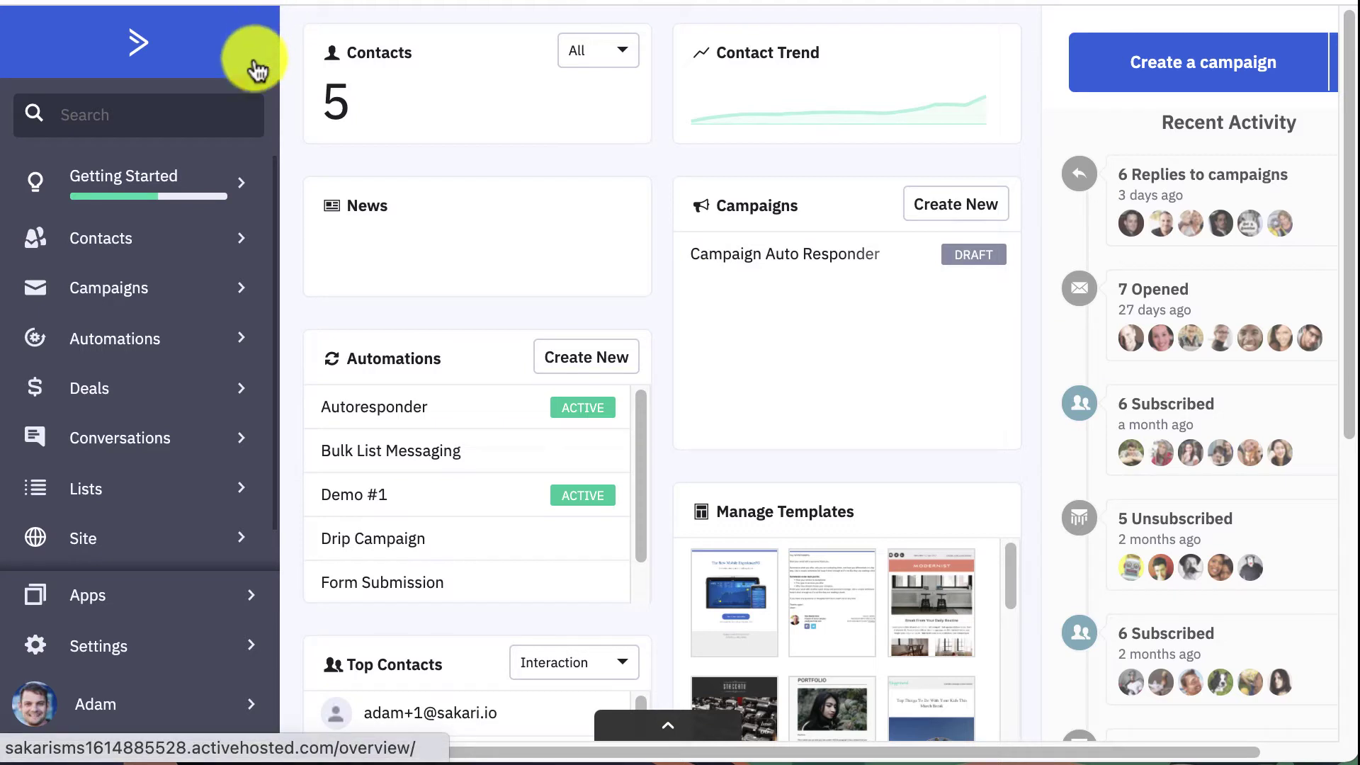
Open the Automations list from the left sidebar.
left_click(207, 346)
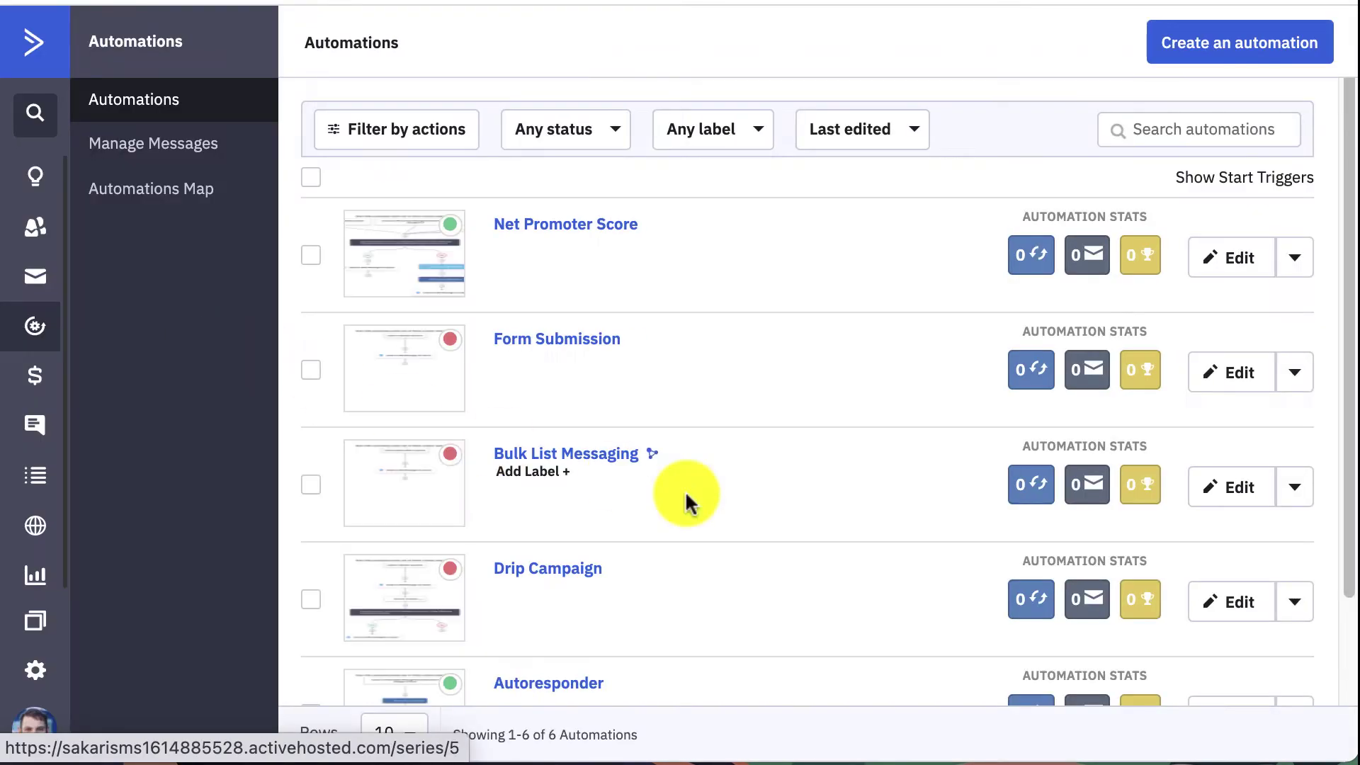
Create a new automation, browse the Healthcare and Consulting/Agency recipes, then choose the Start from Scratch recipe.
left_click(1188, 67)
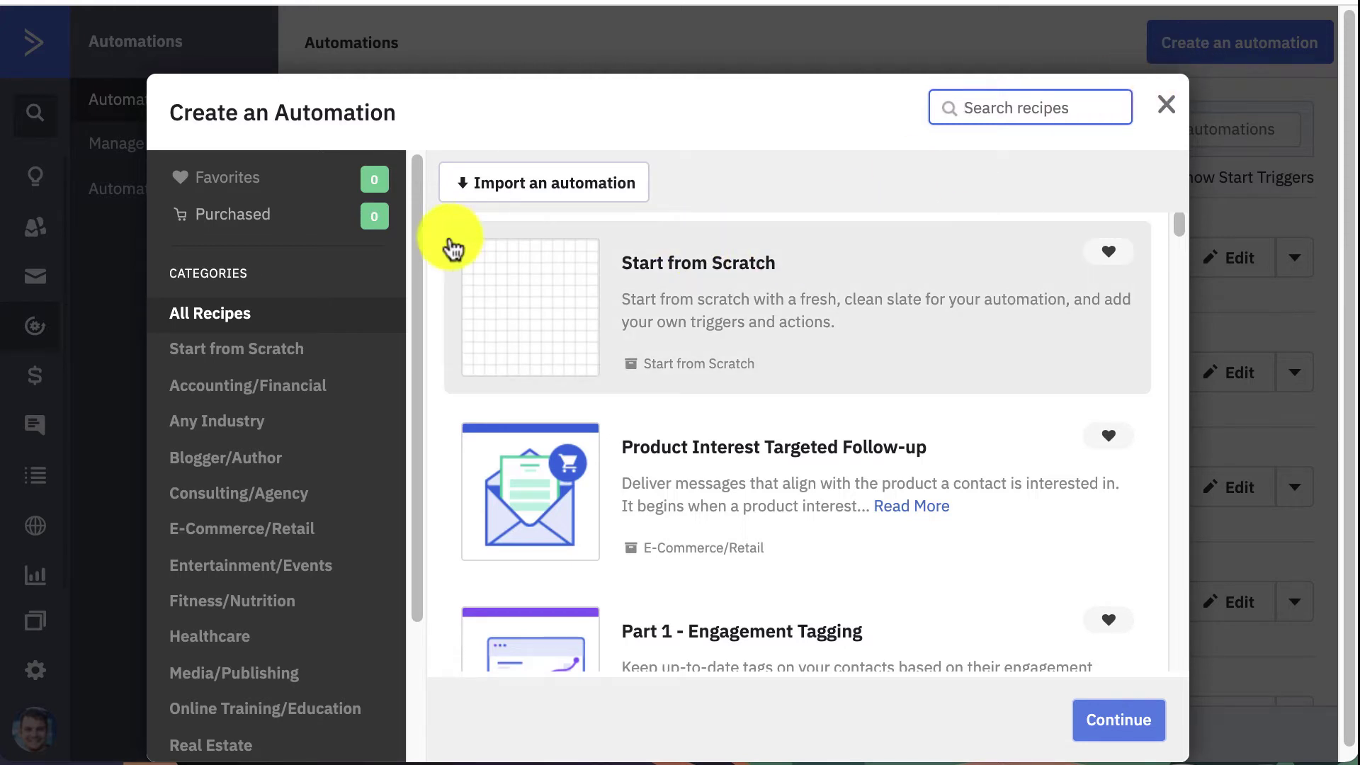
left_click(210, 641)
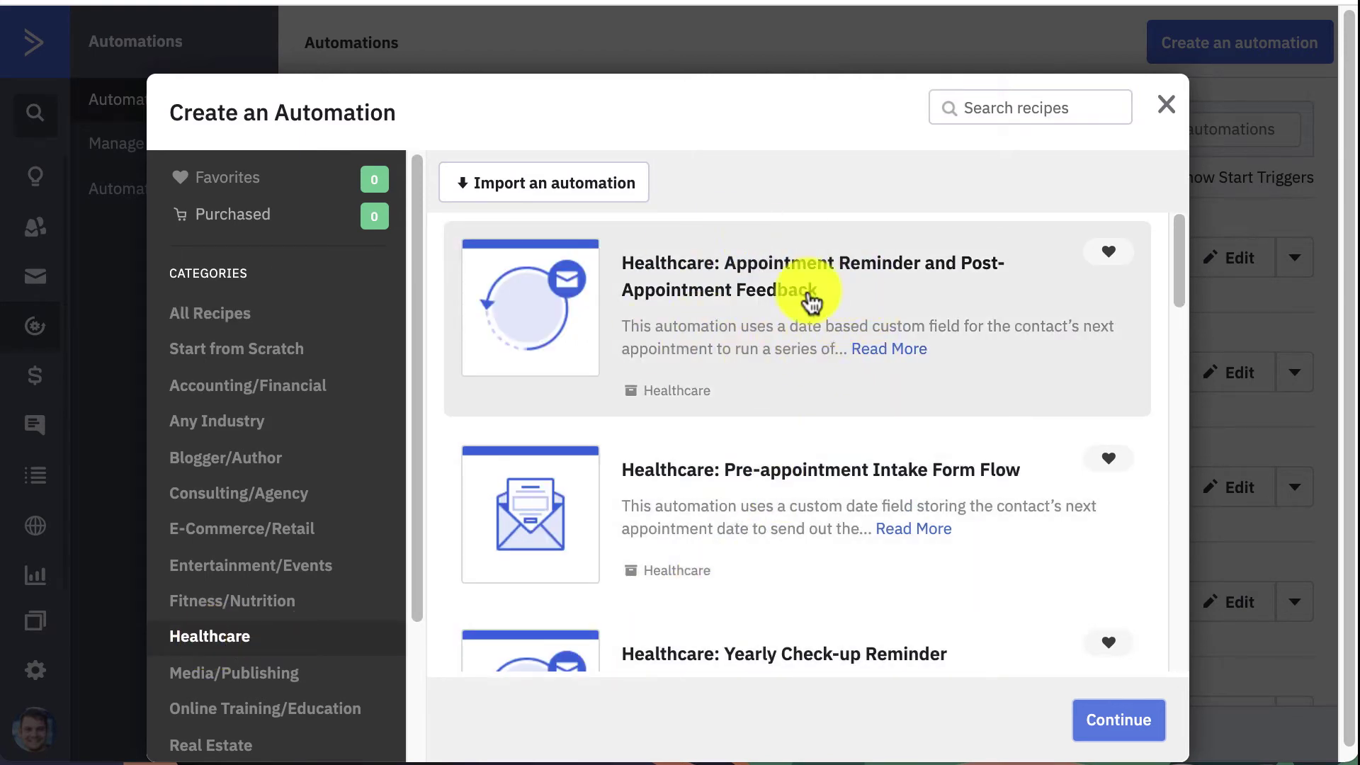
left_click(273, 493)
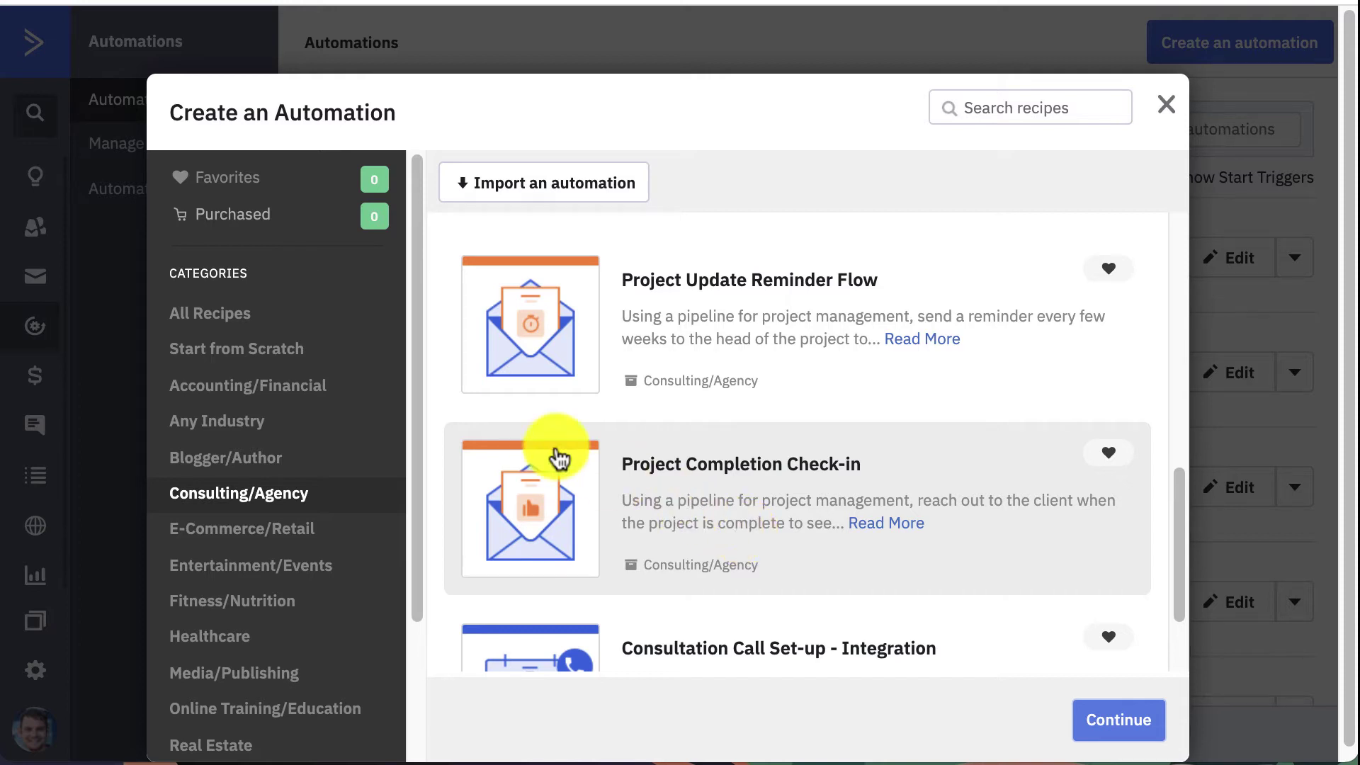
left_click(279, 359)
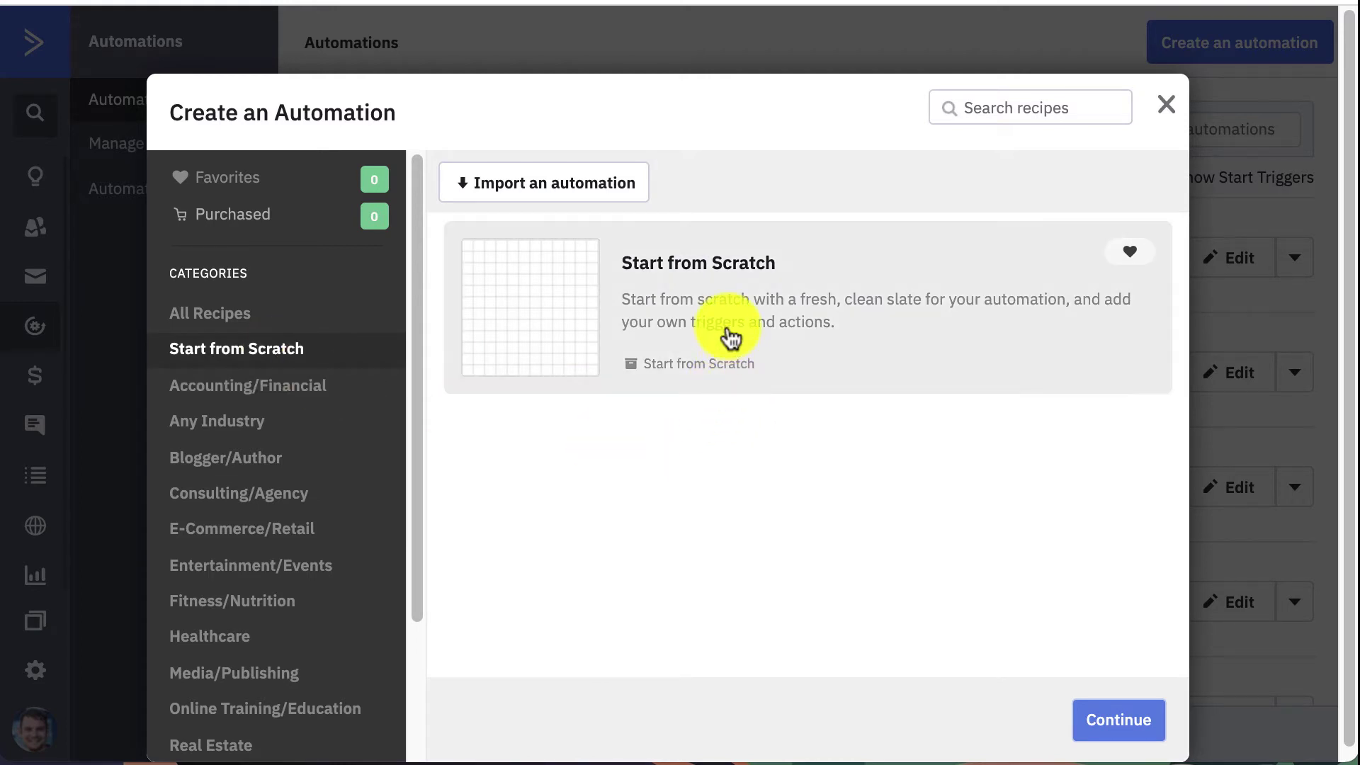
left_click(729, 333)
Continue with the blank recipe and look through all 22 start triggers.
left_click(1114, 717)
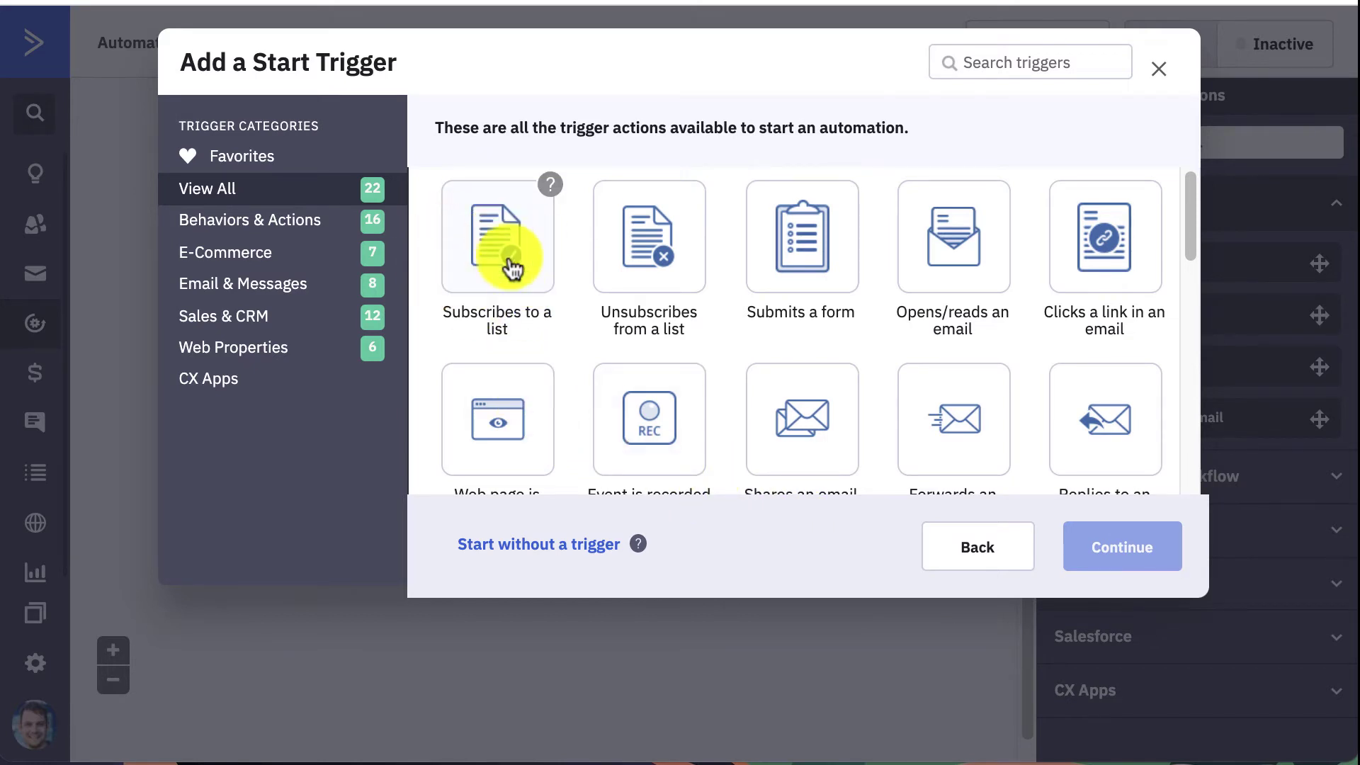
scroll(724, 378, "down", 5)
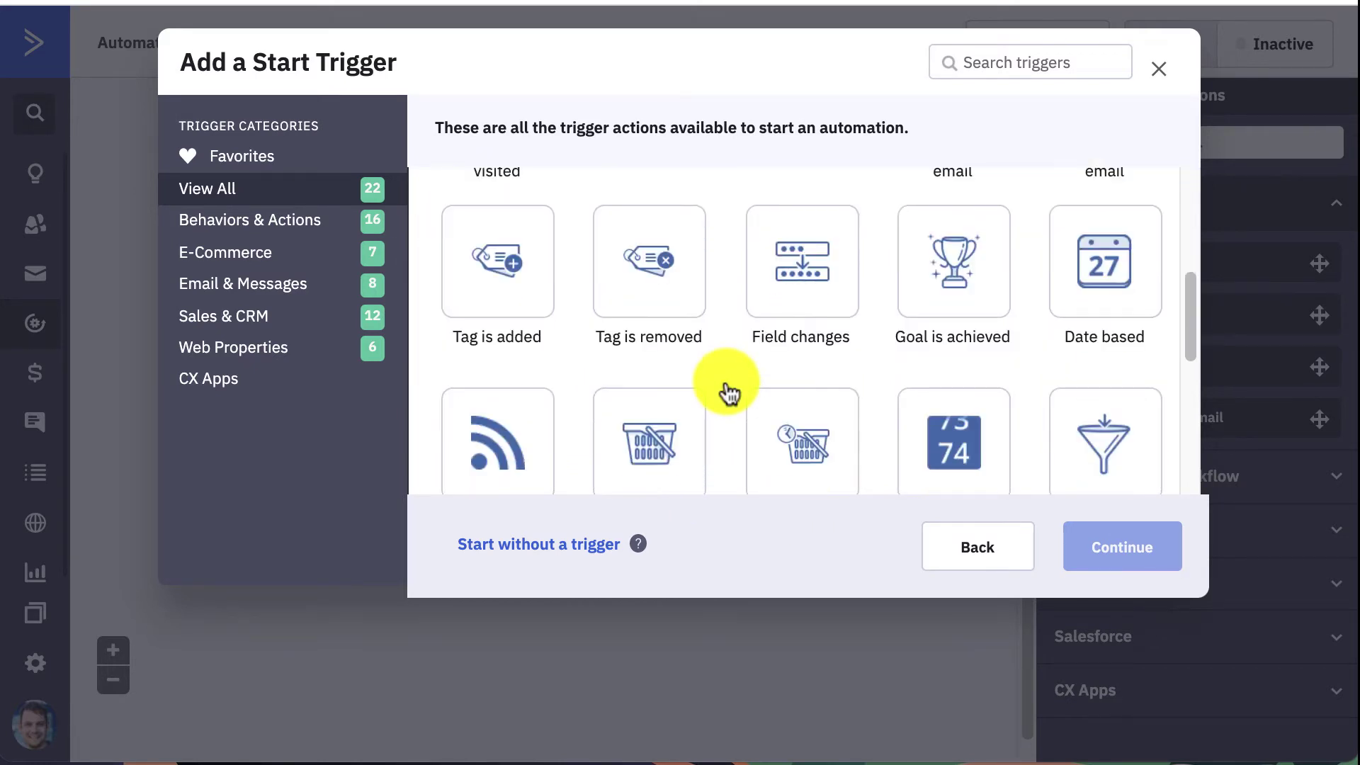
scroll(861, 315, "down", 2)
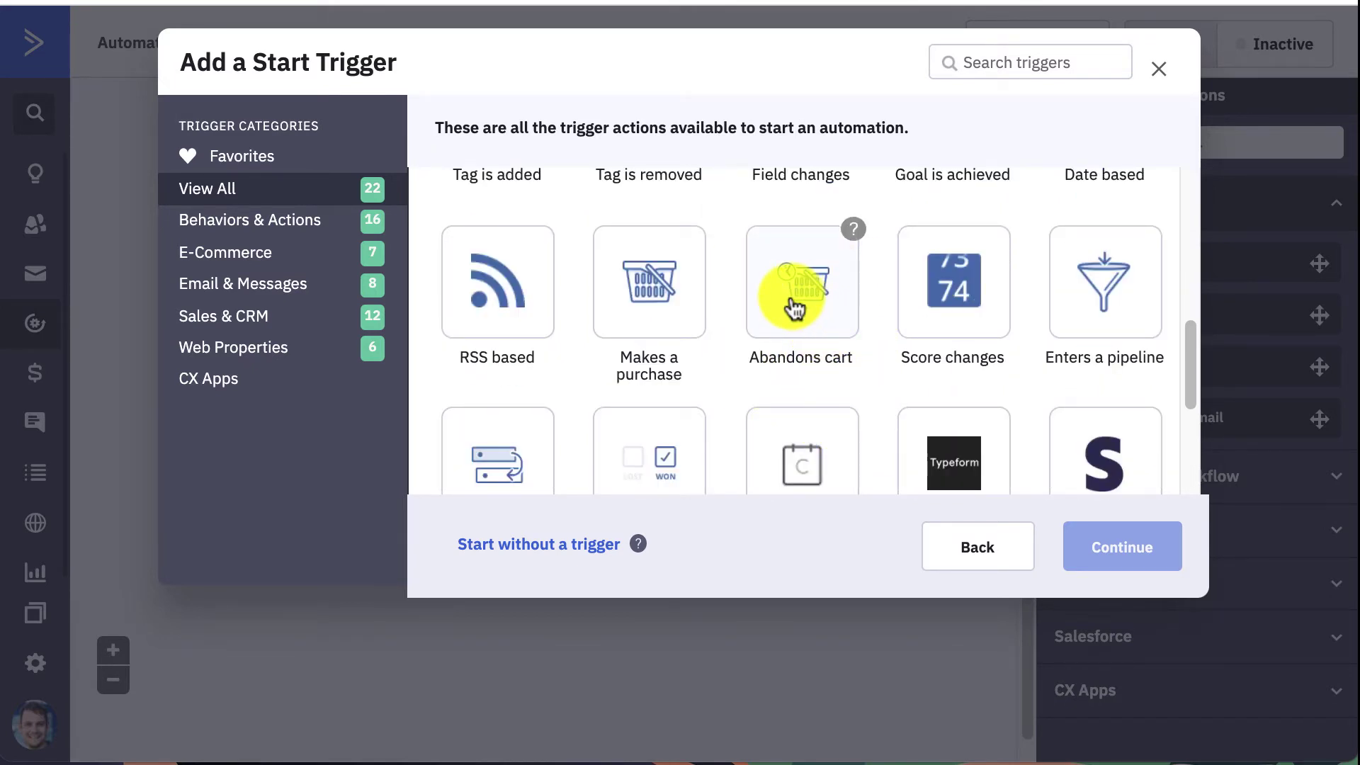
scroll(794, 308, "down", 3)
scroll(794, 308, "up", 8)
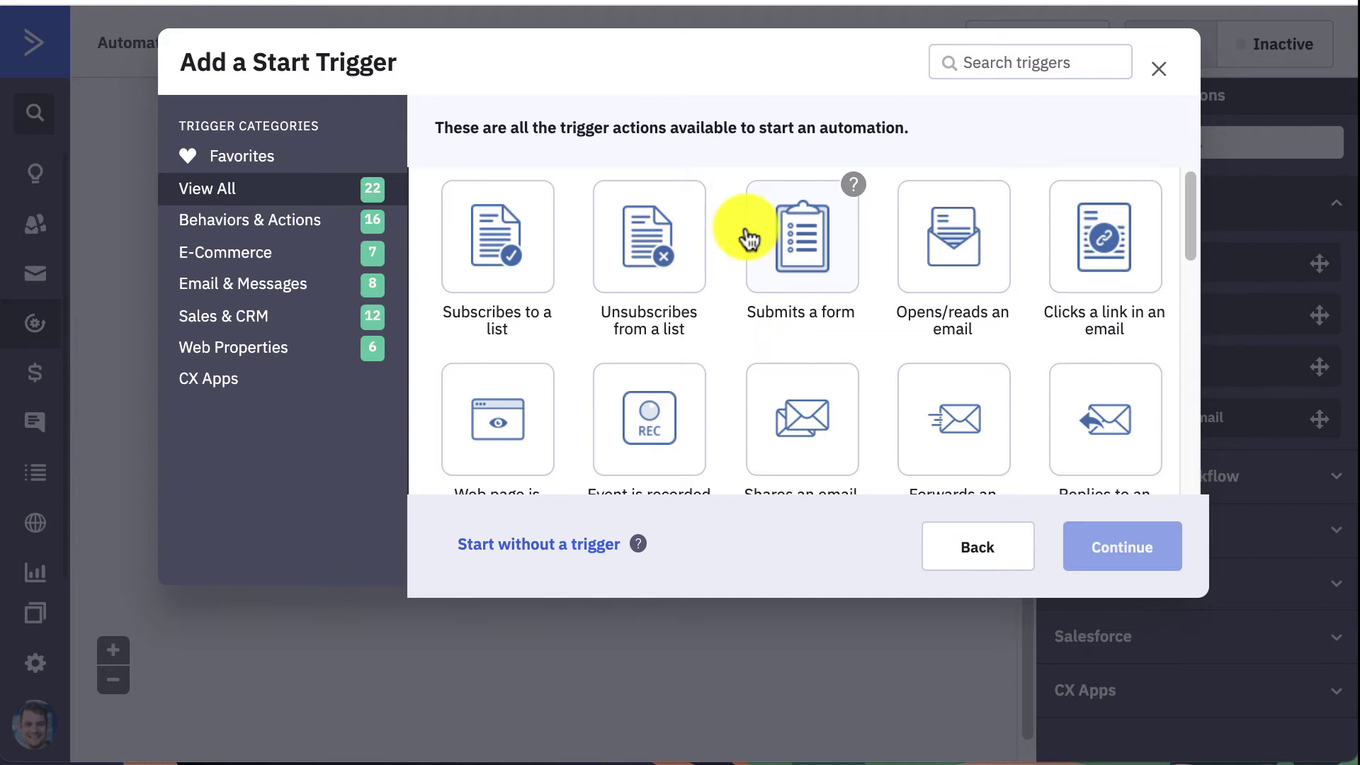
Add a 'Submits a form' start trigger limited to the Request for Consultation form.
left_click(802, 251)
left_click(1096, 563)
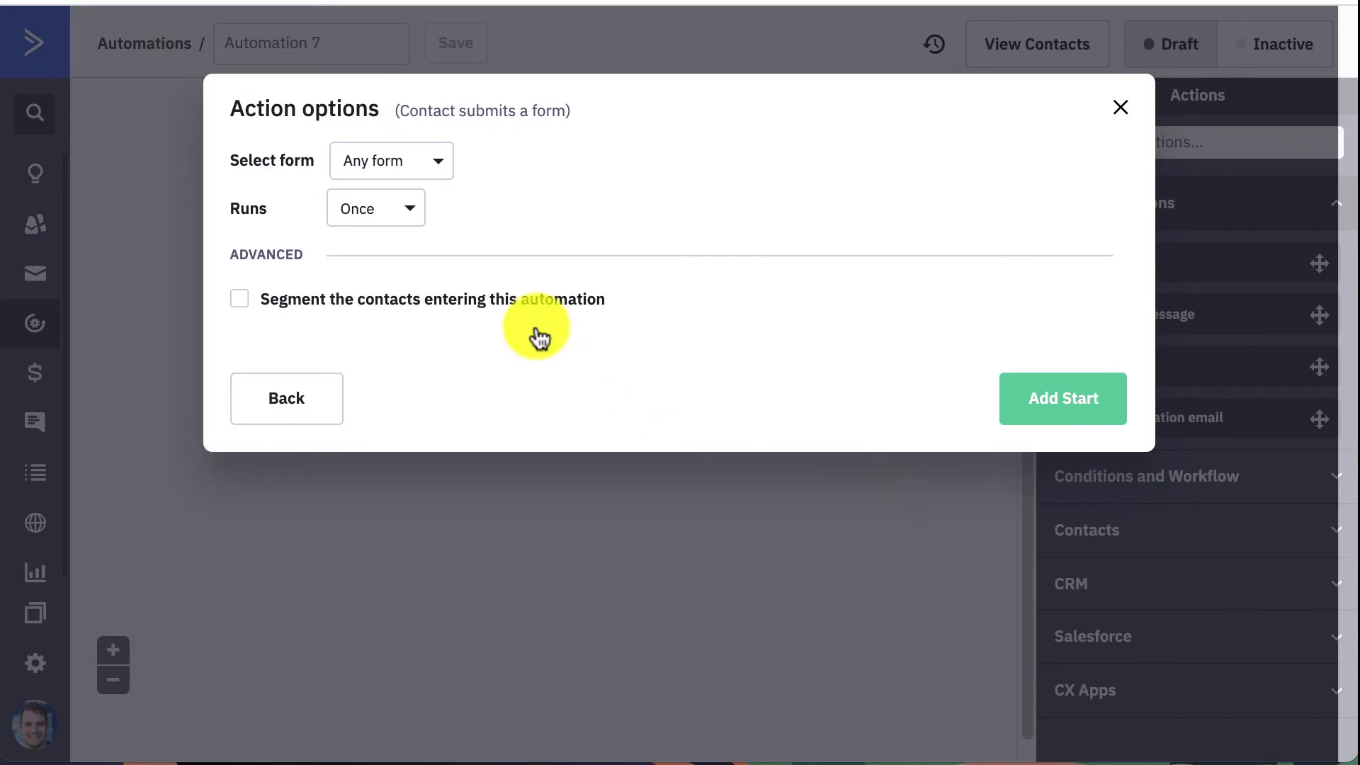
left_click(445, 171)
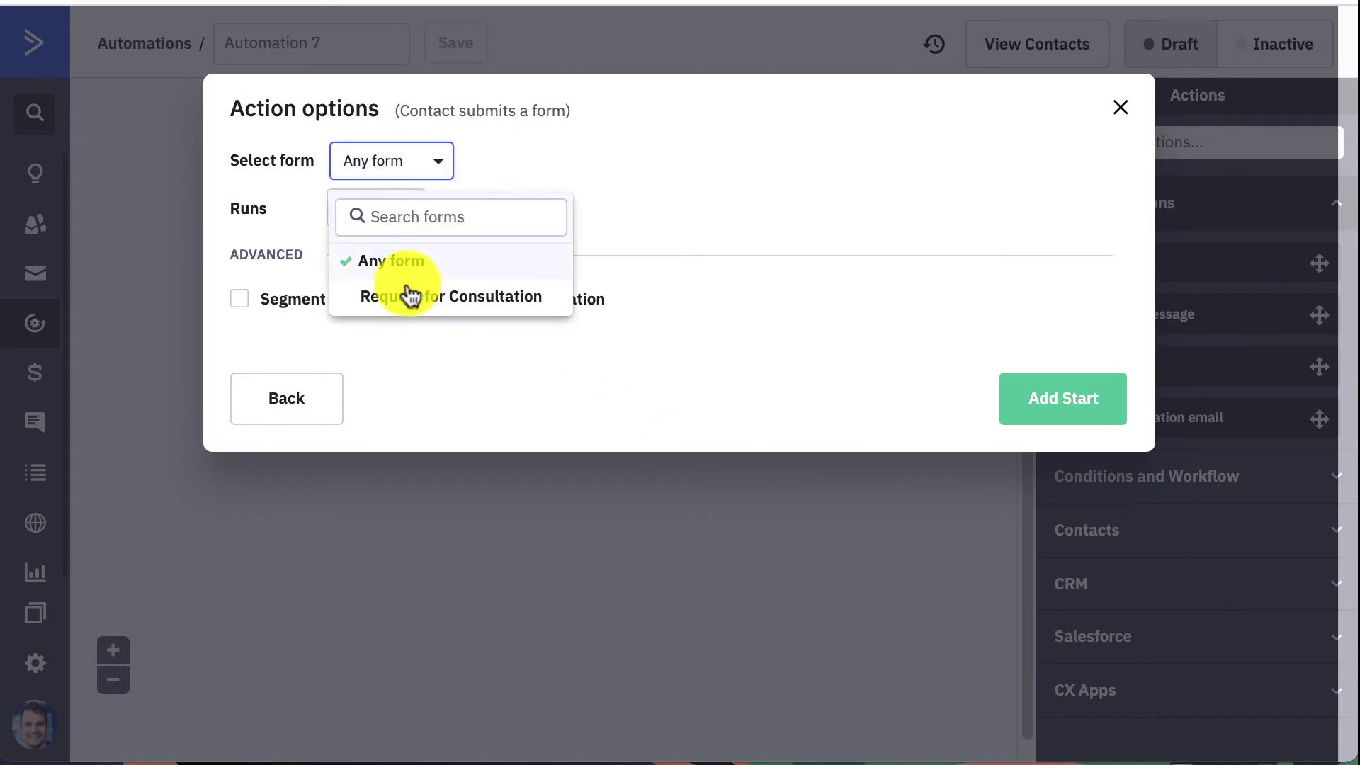
left_click(437, 311)
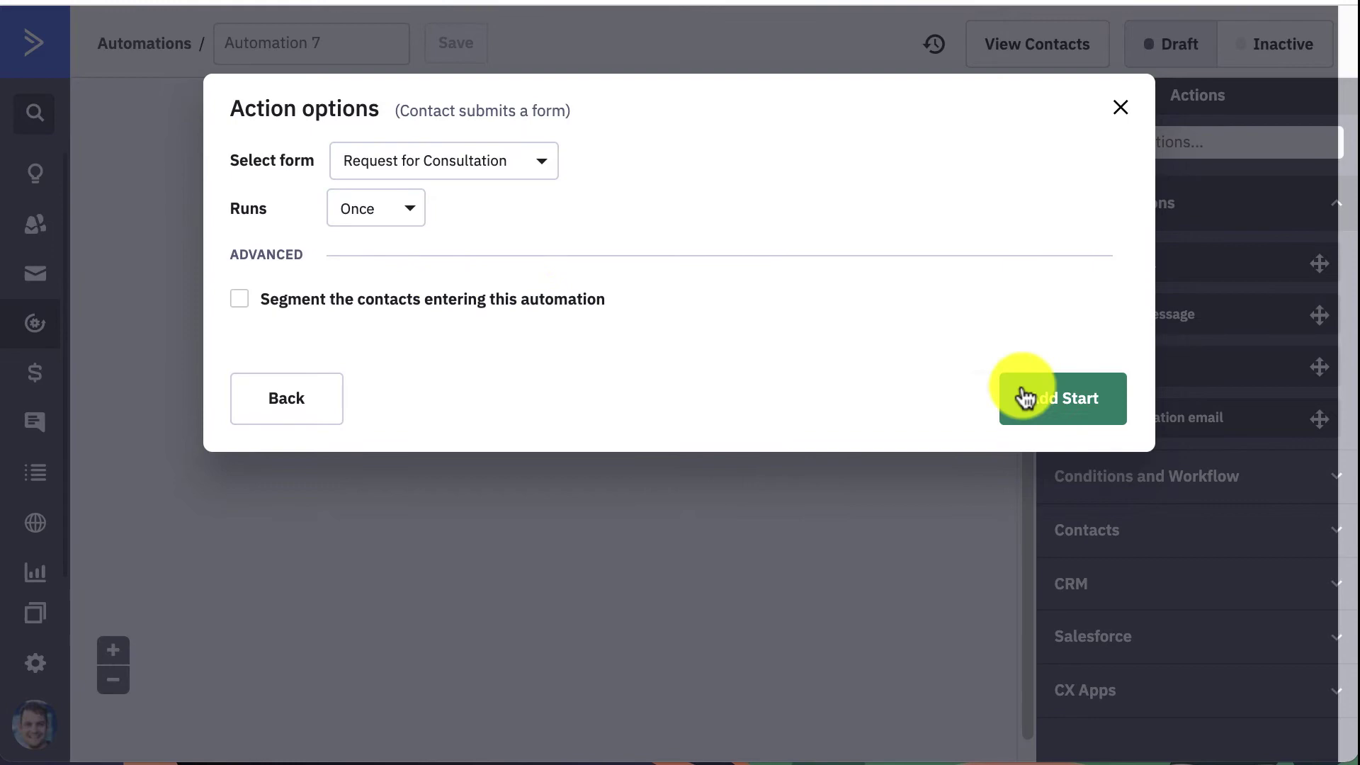
left_click(1064, 401)
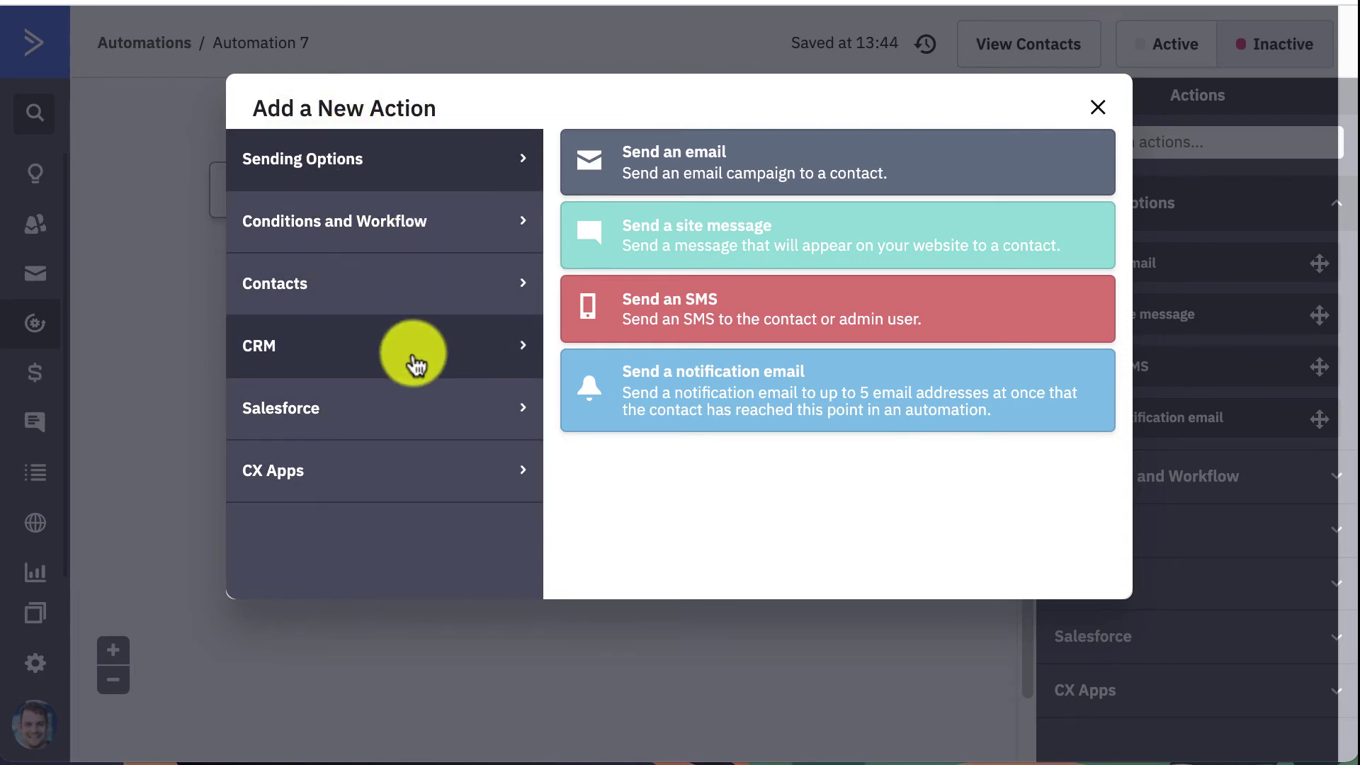
Add the 'Send an SMS Message via Sakari' action from the CX Apps actions.
left_click(401, 484)
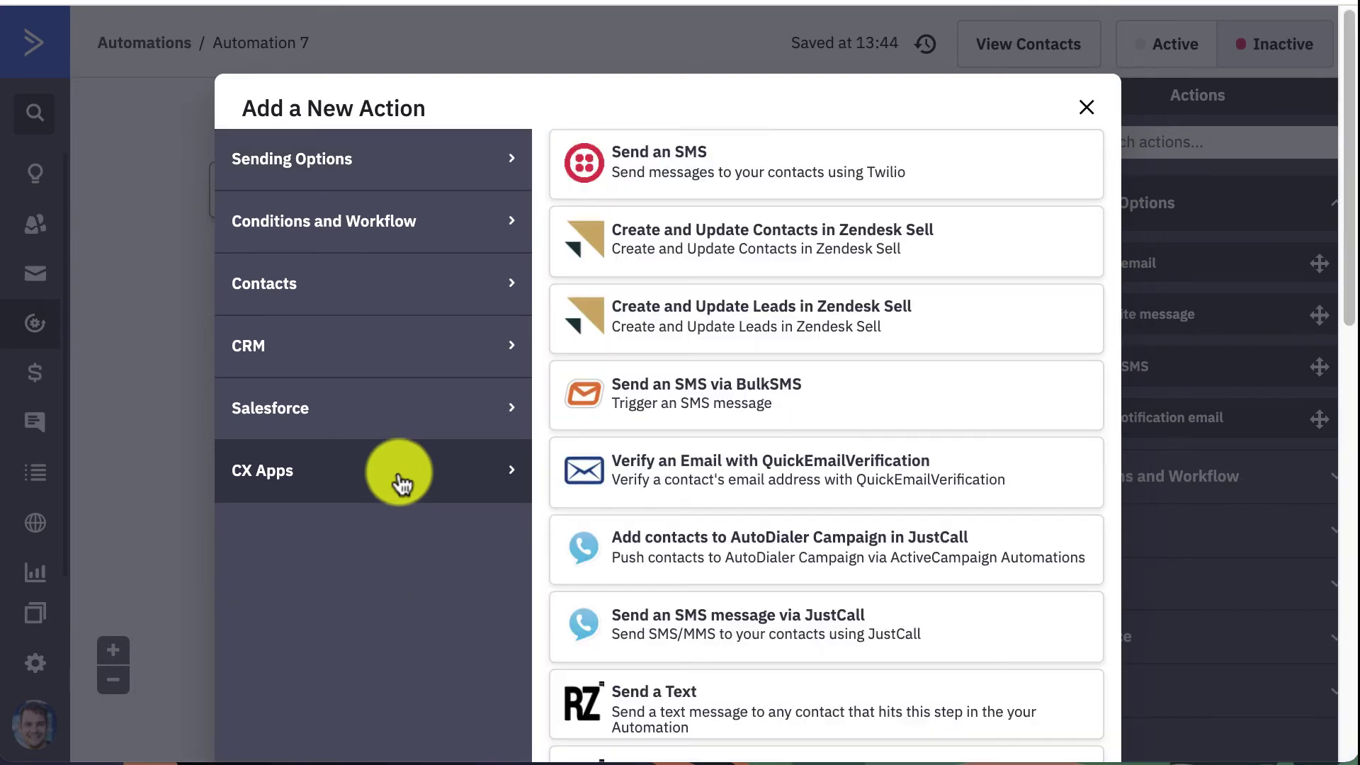
scroll(907, 453, "down", 2)
scroll(914, 464, "down", 3)
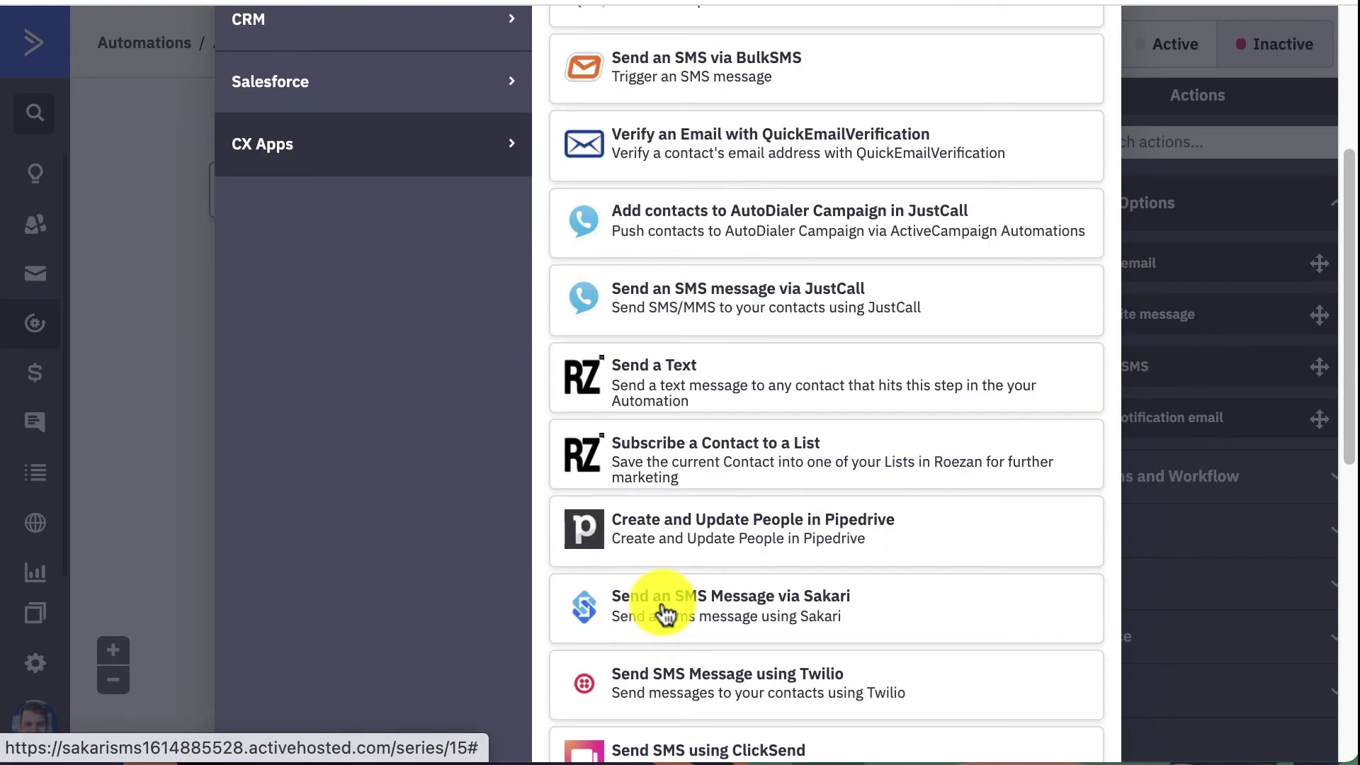
left_click(664, 614)
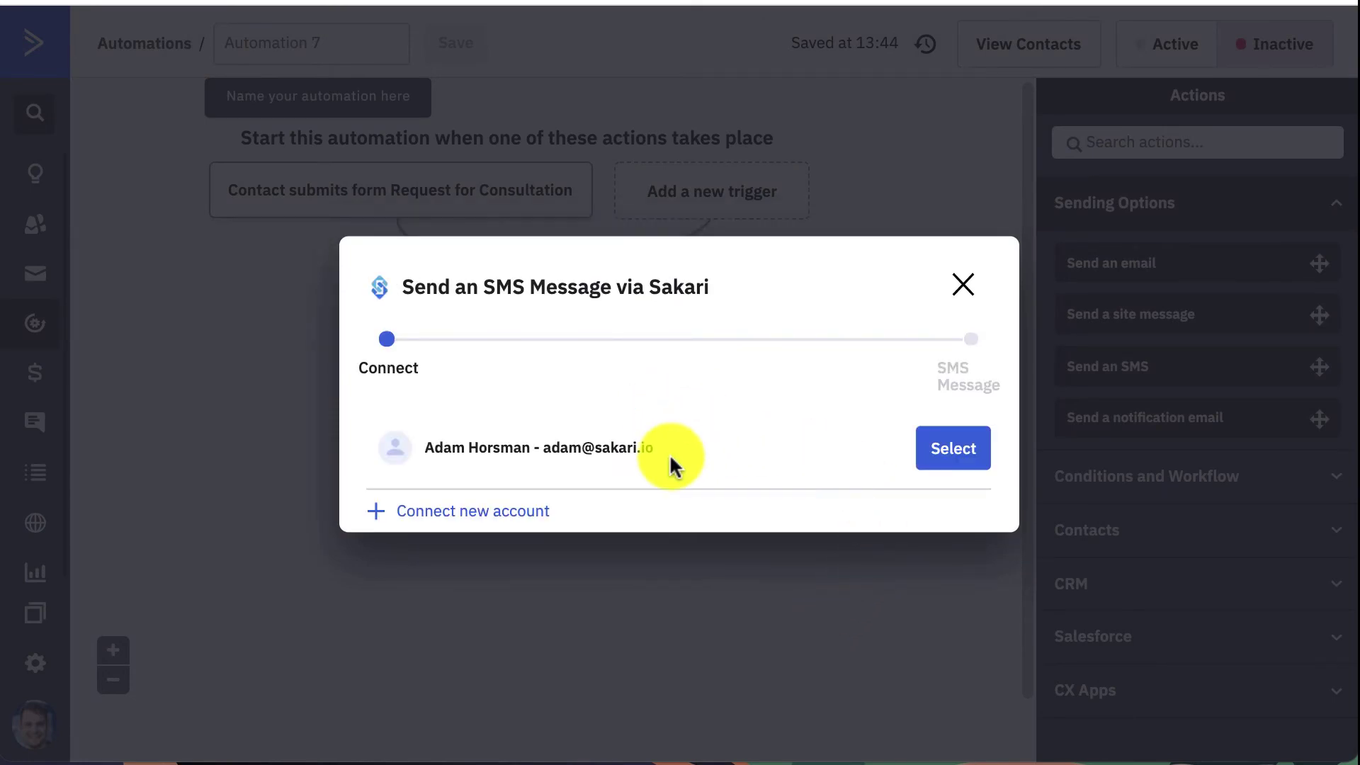
Use the connected Sakari account and select Defaults as the Account.
left_click(952, 457)
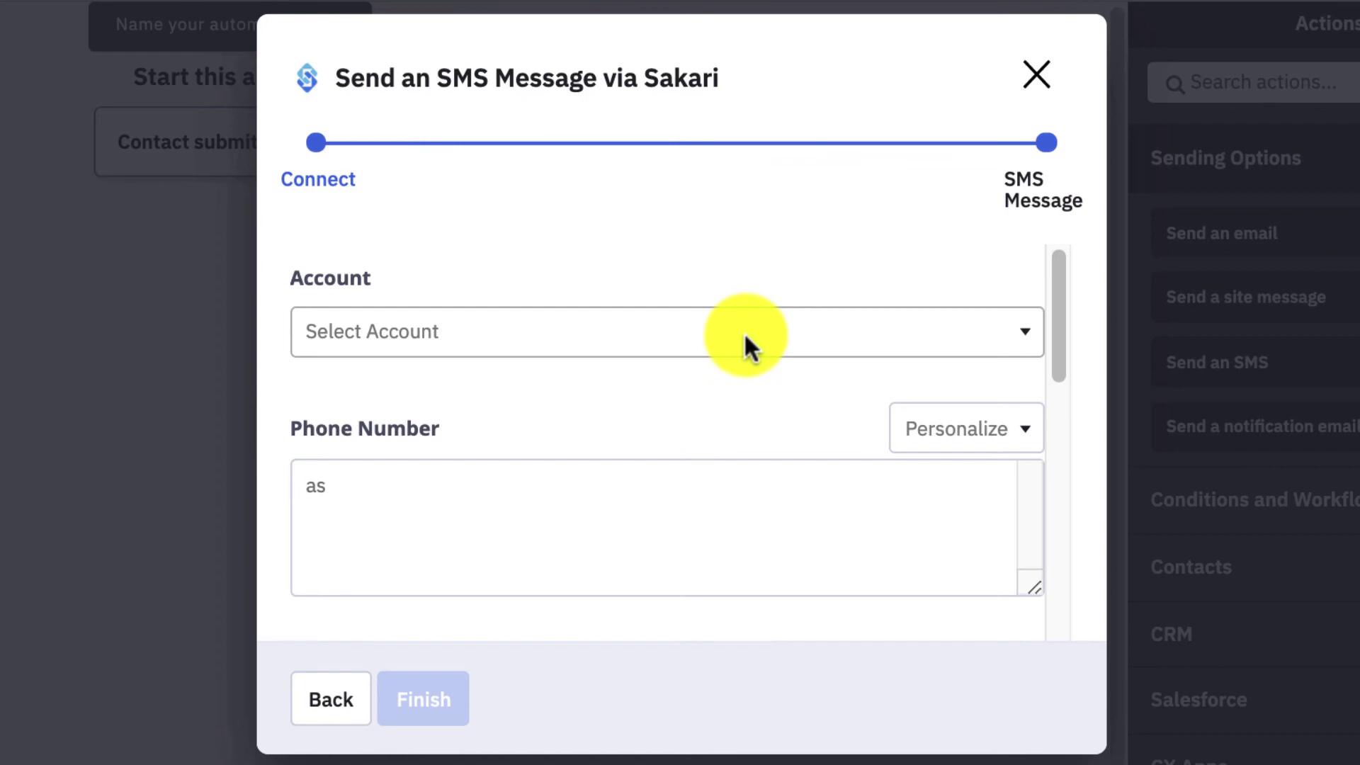
left_click(744, 331)
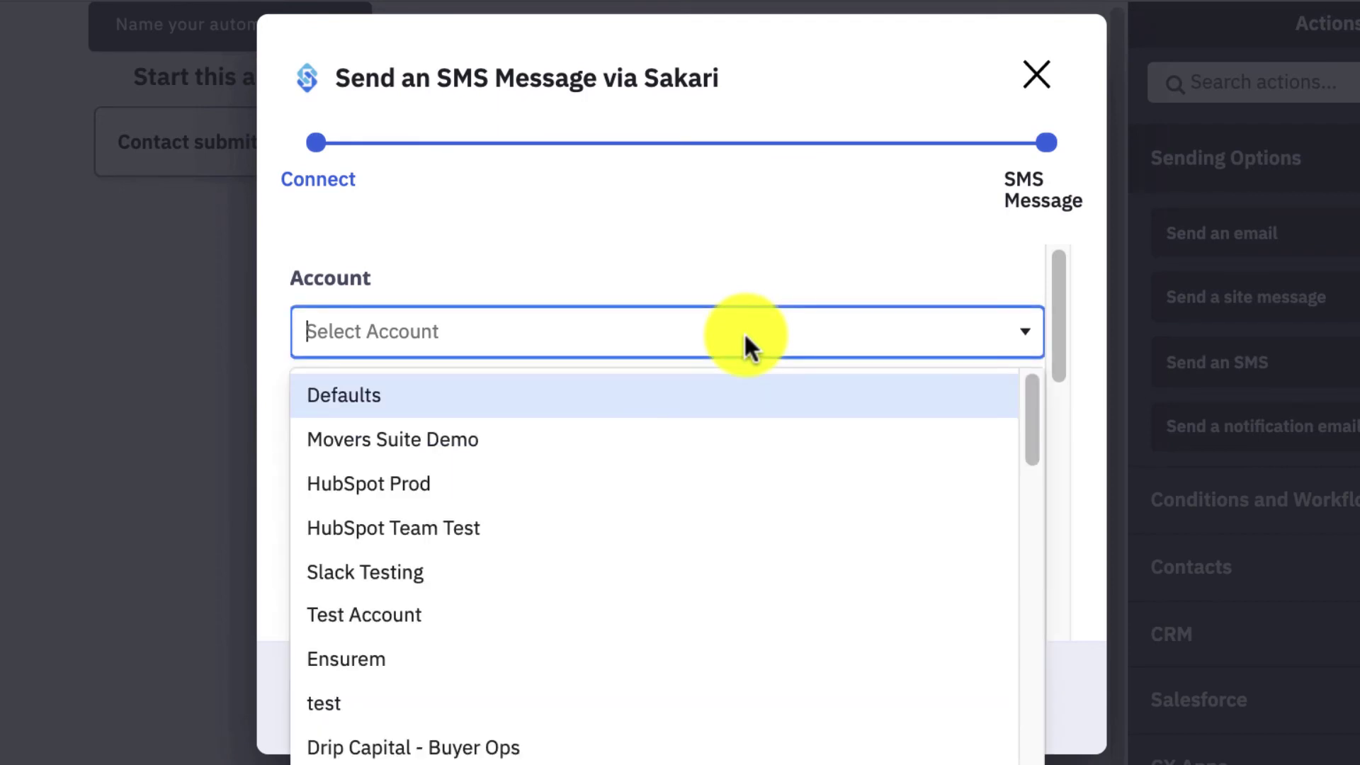
left_click(625, 394)
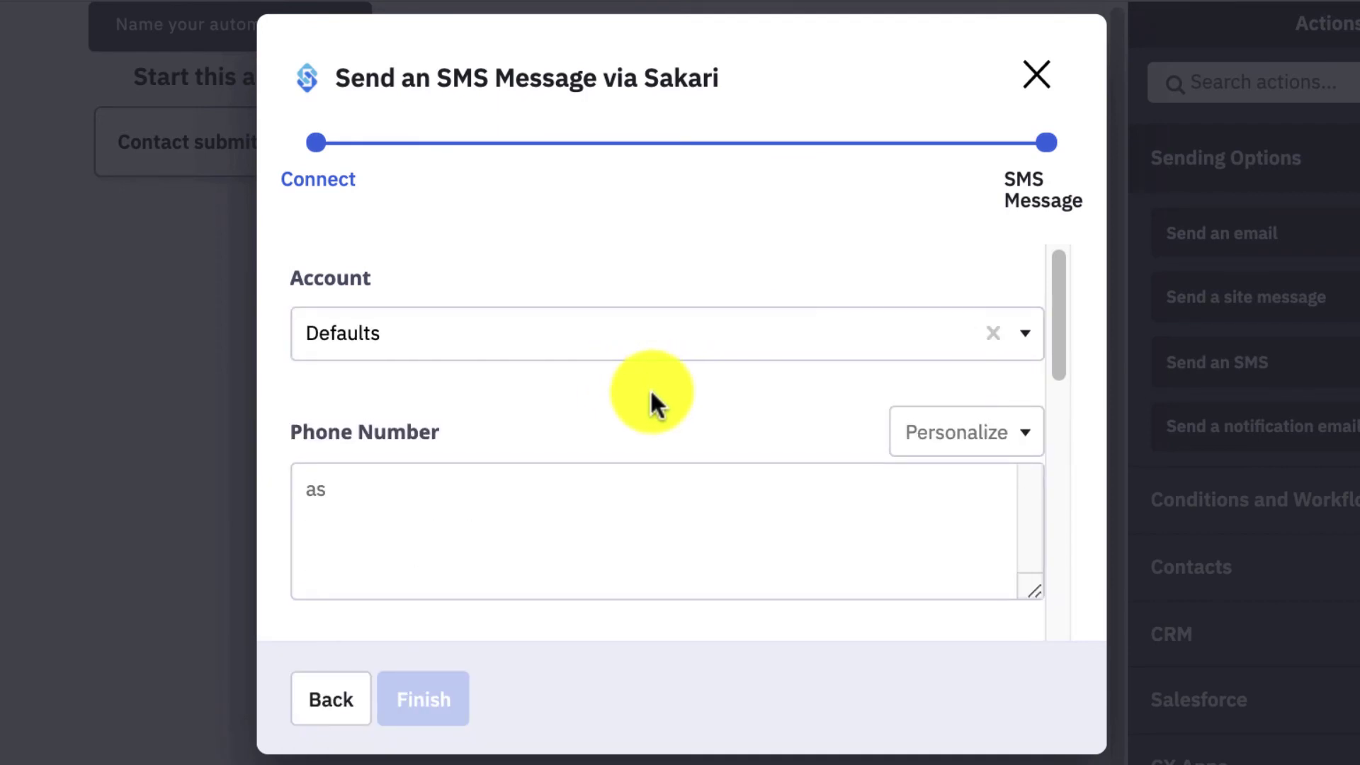
Set the Phone Number field to the contact's Phone personalization tag (%phone%).
scroll(591, 504, "down", 1)
left_click(946, 377)
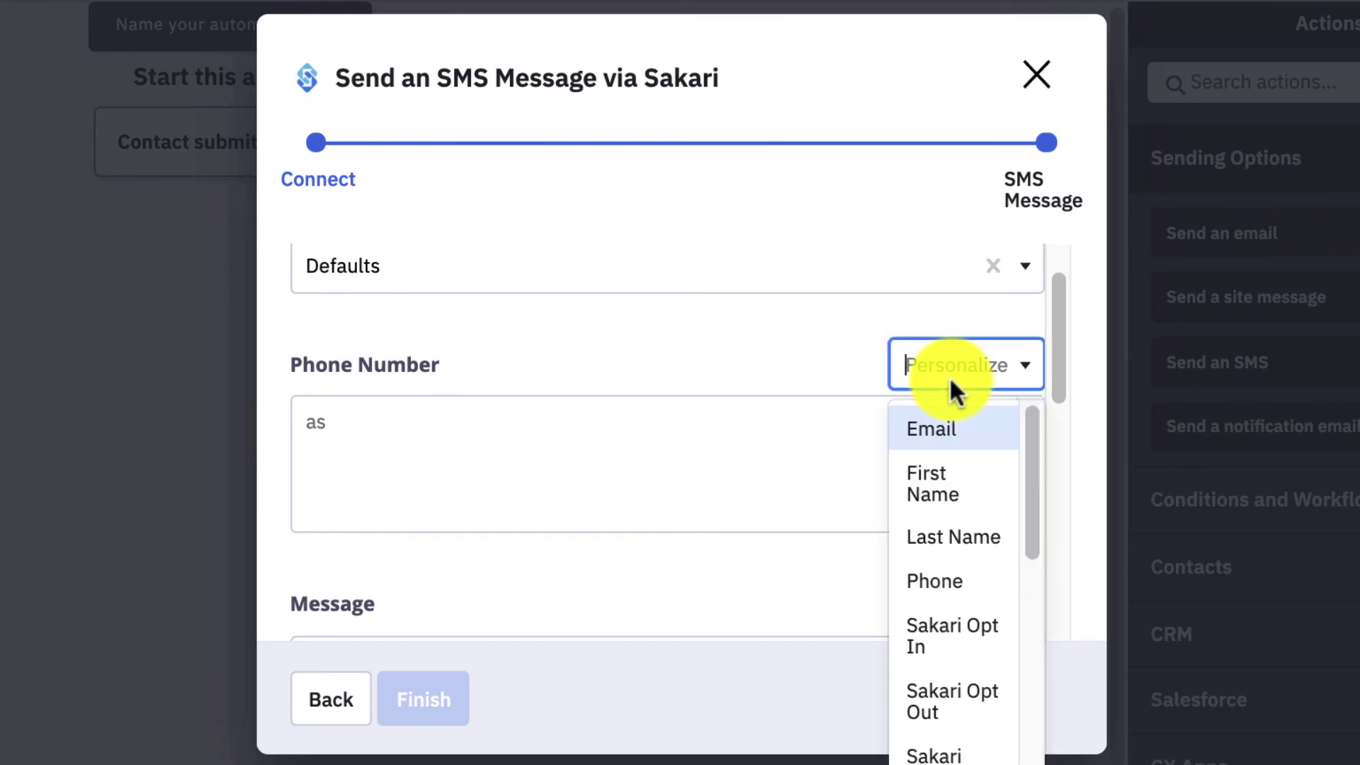
left_click(933, 565)
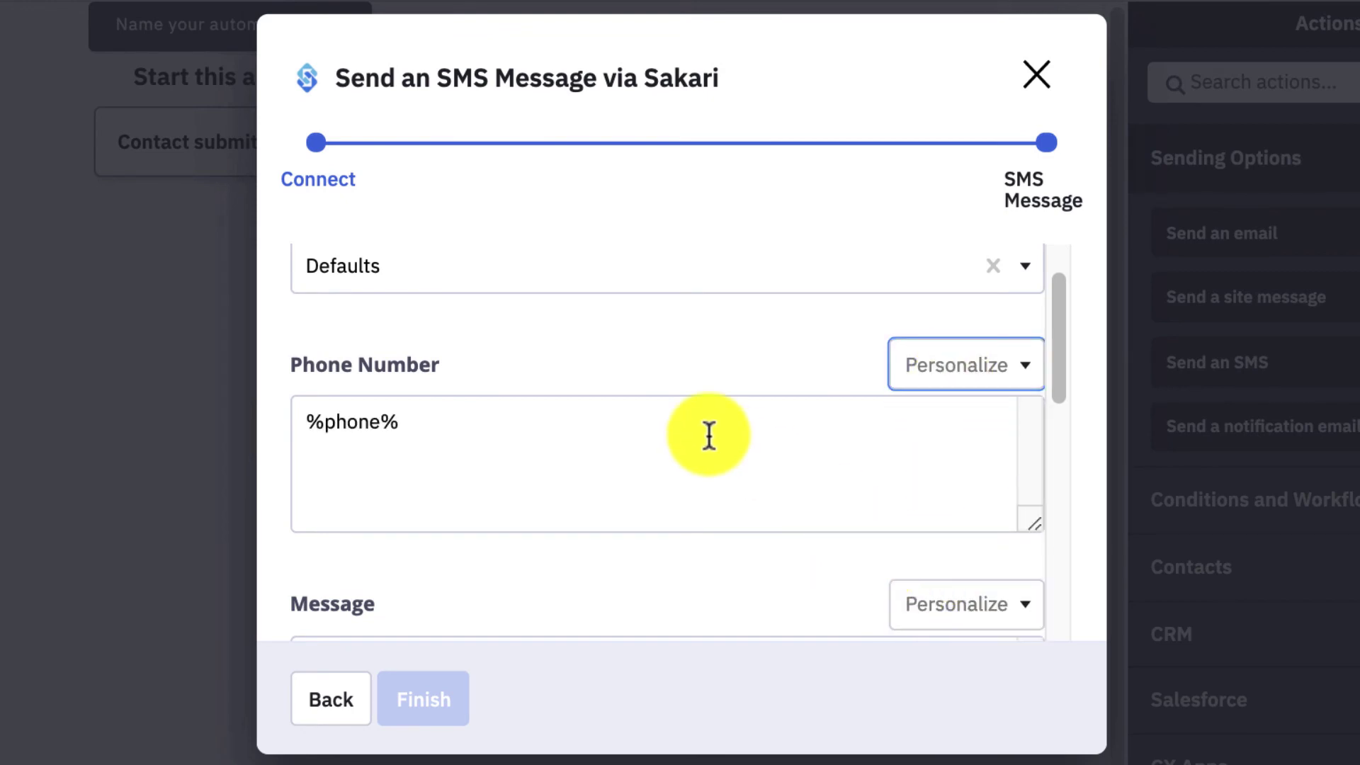
scroll(708, 434, "down", 1)
scroll(708, 434, "down", 1)
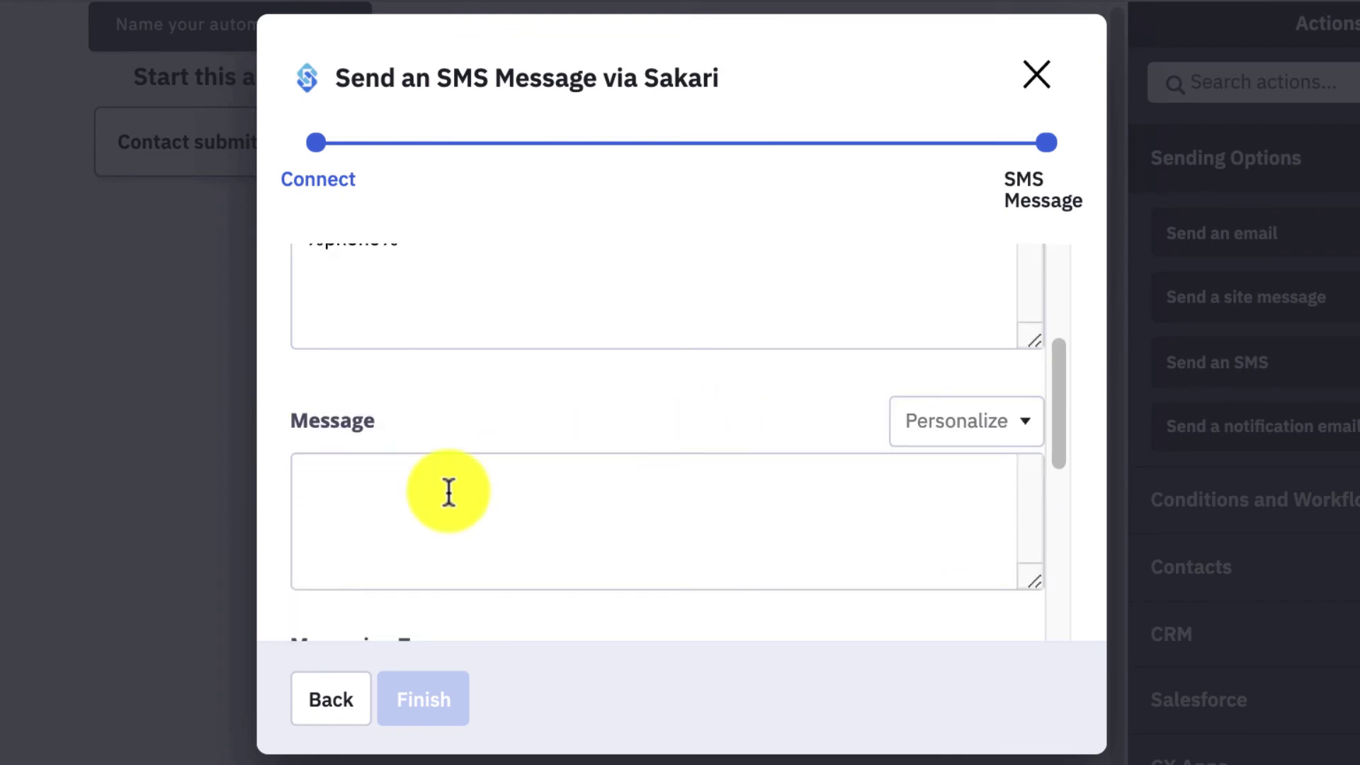
Write the SMS body: 'Thank you for submitting our form. Someone will be in touch…' about a consultation.
left_click(449, 492)
type("Thank you for submitting our form. Someone will be in touch with you soon for a consultation.")
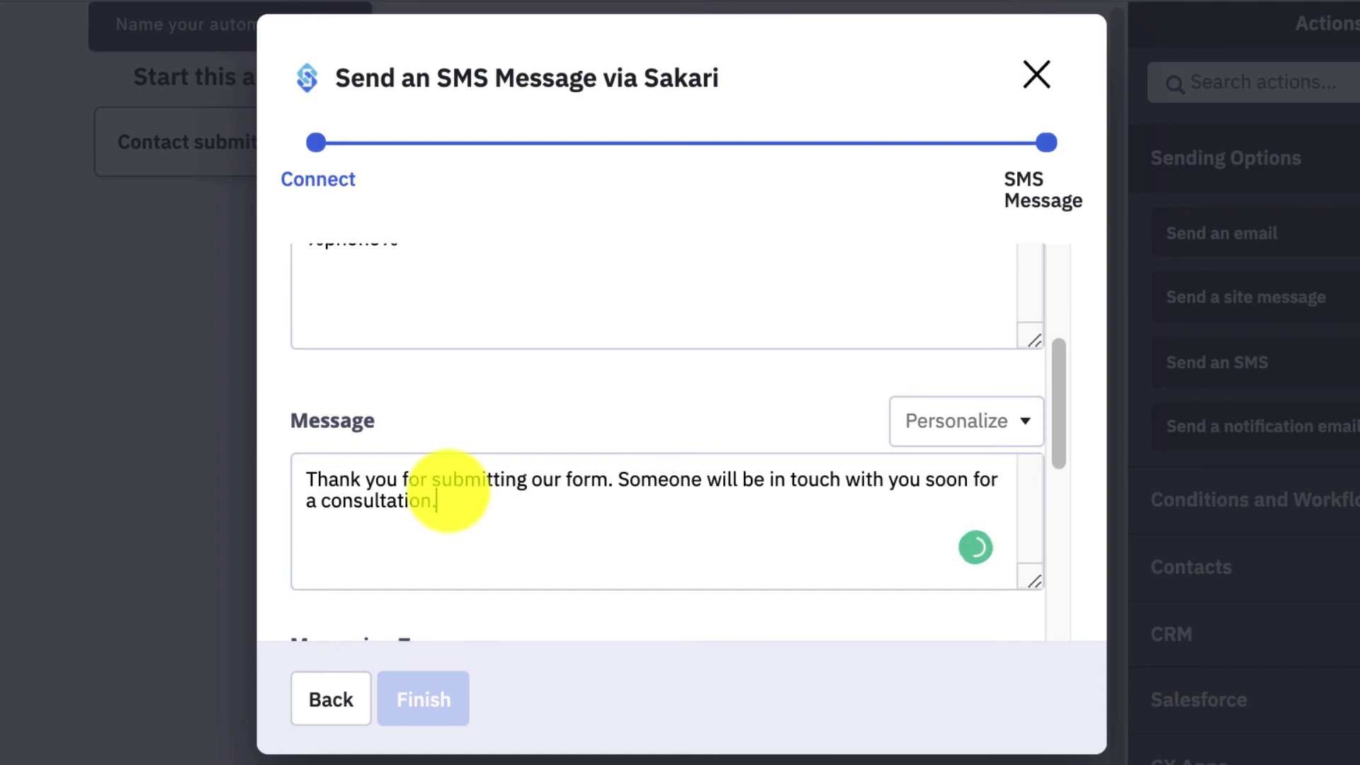
scroll(670, 404, "down", 2)
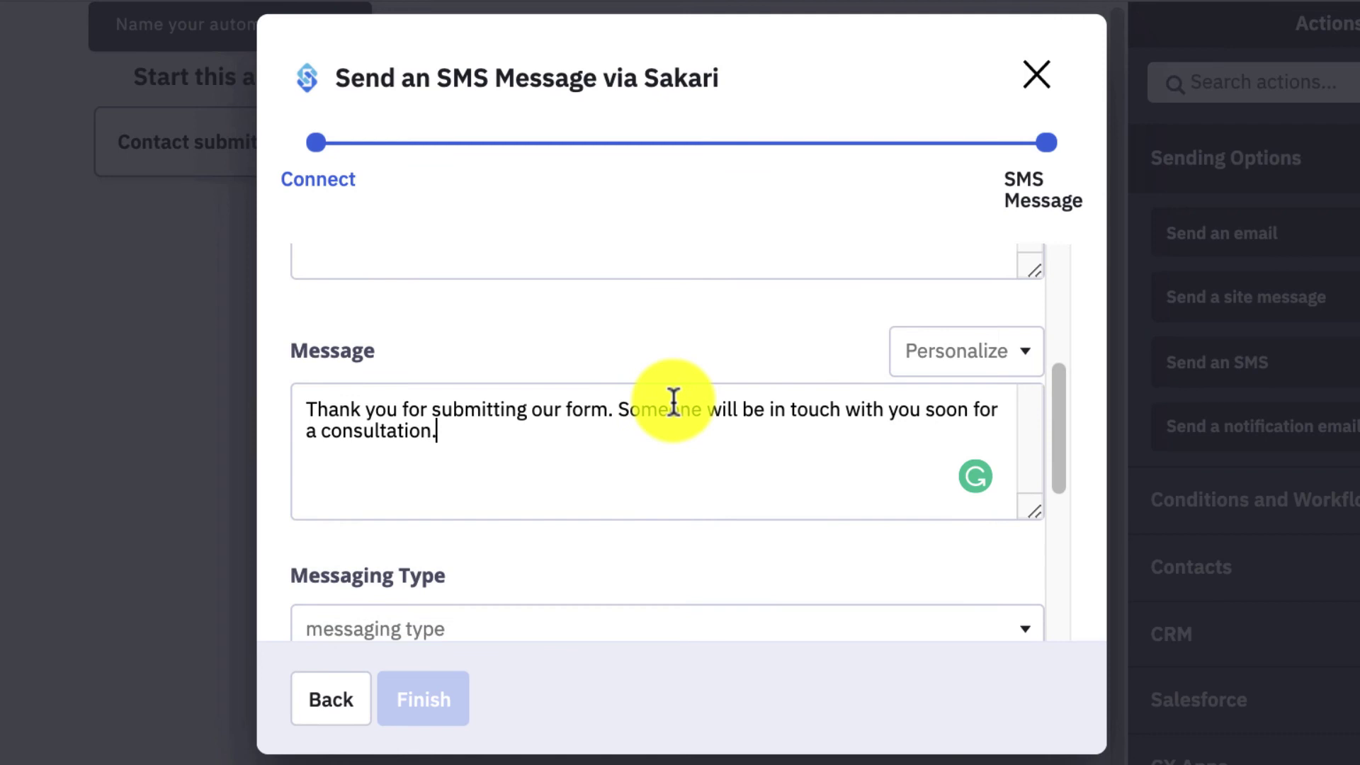
scroll(672, 399, "down", 3)
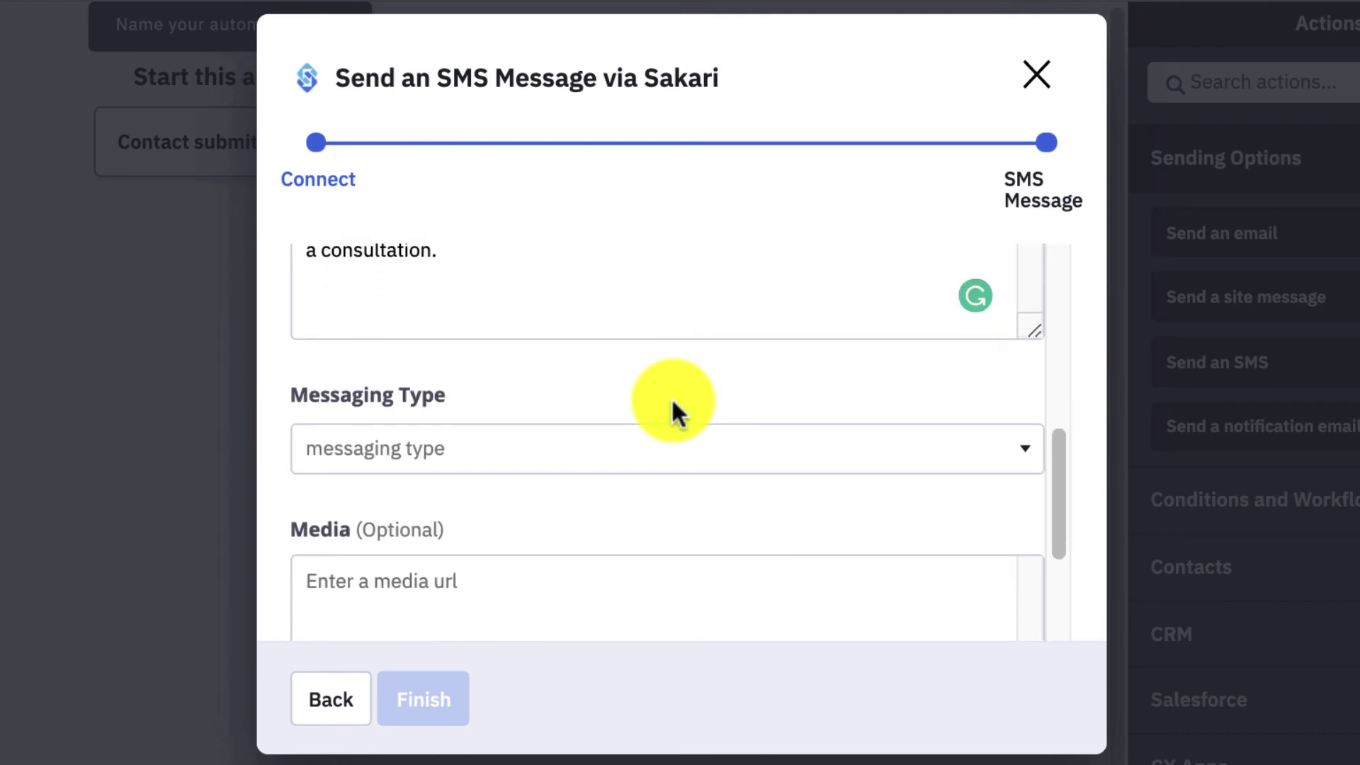
Set Messaging Type to transactional and Phone Number Group to Default.
left_click(543, 443)
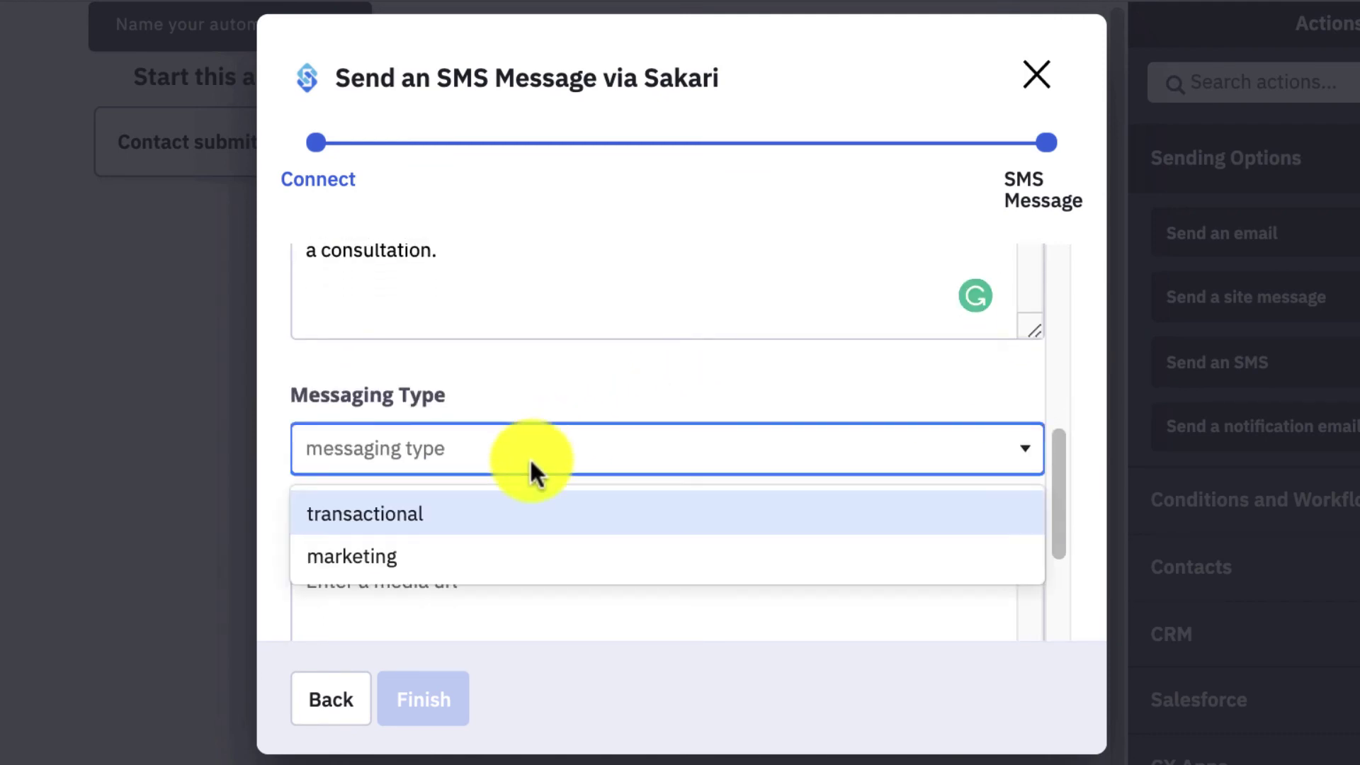
left_click(465, 510)
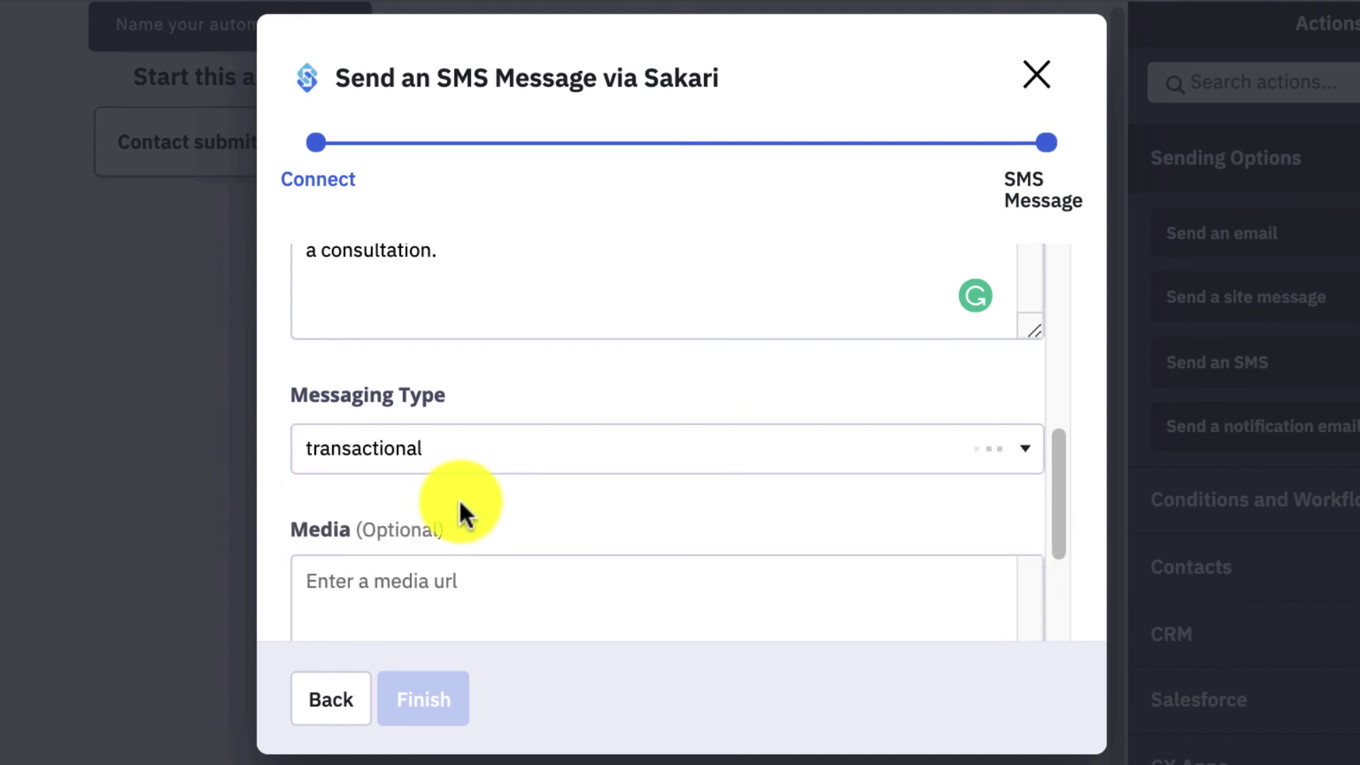
scroll(467, 499, "down", 2)
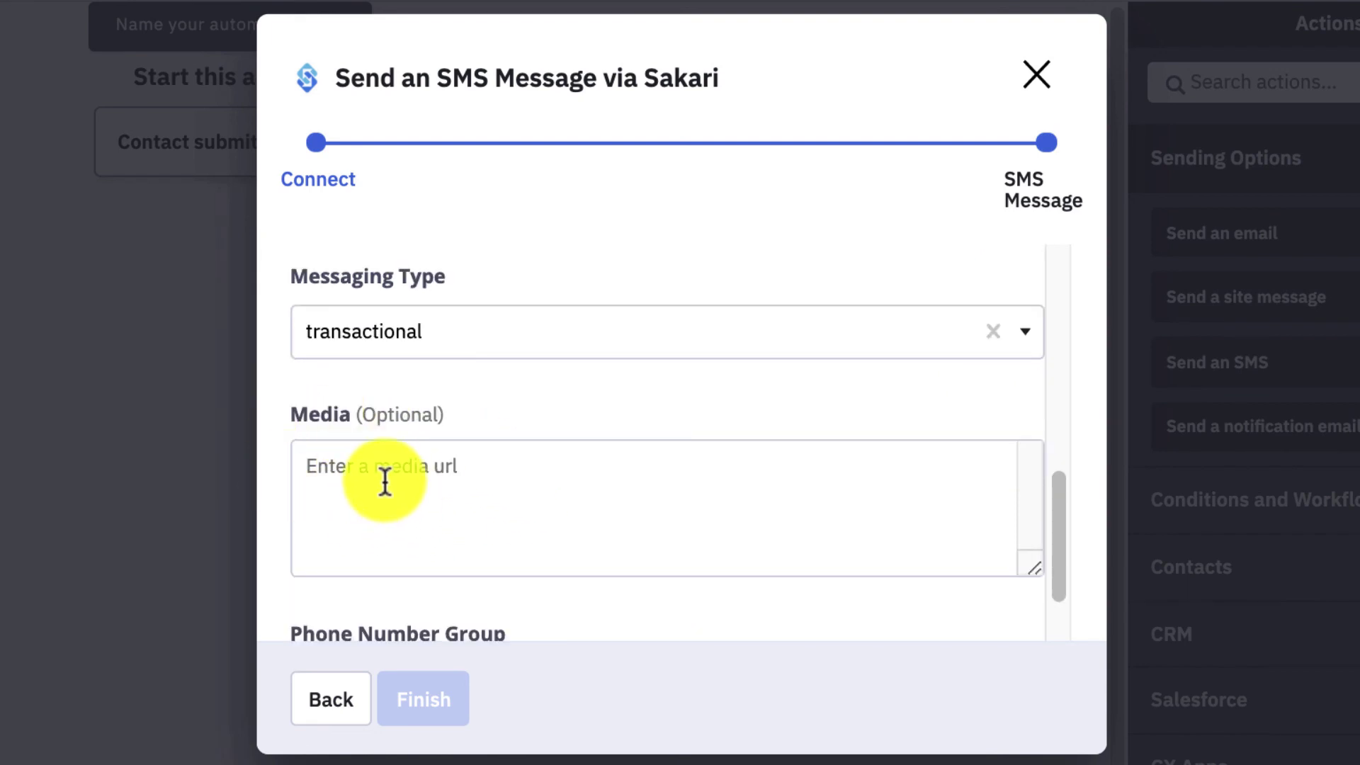
scroll(385, 482, "down", 2)
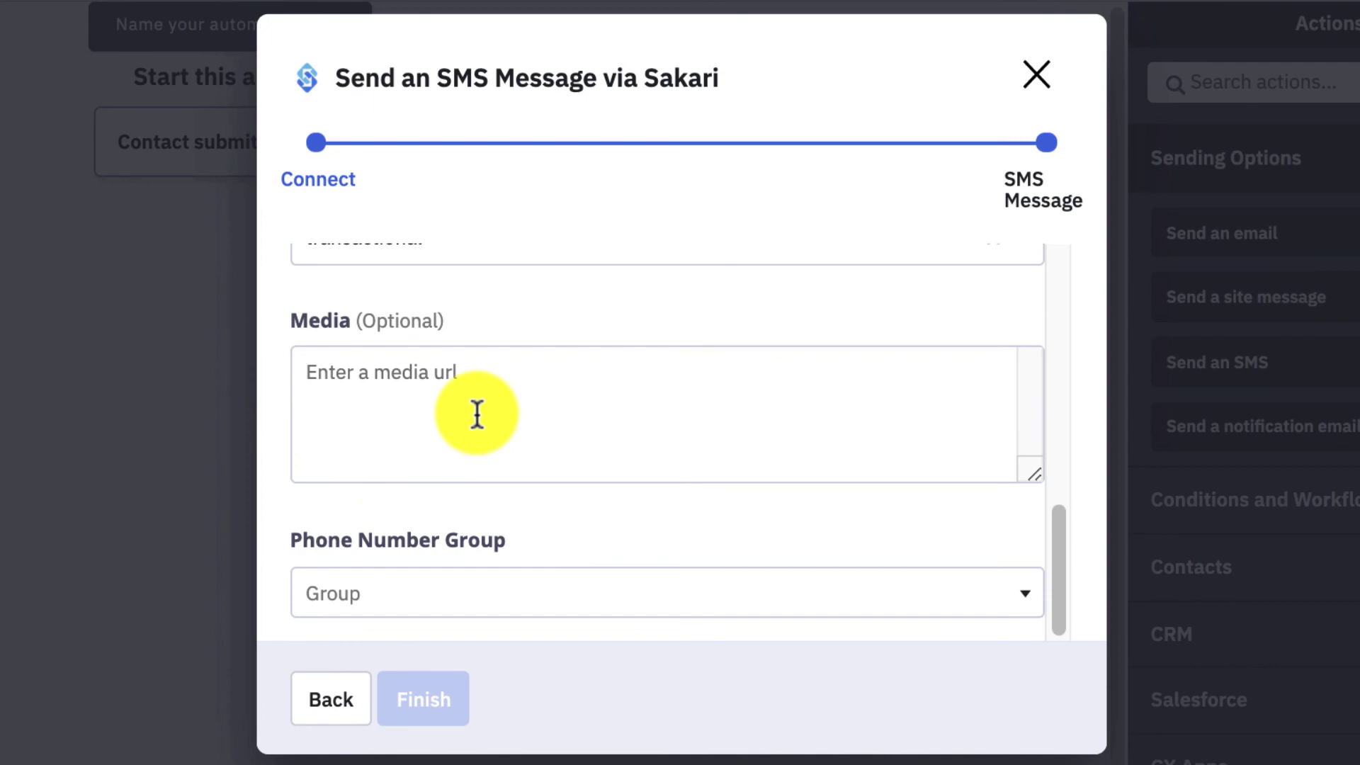
left_click(523, 586)
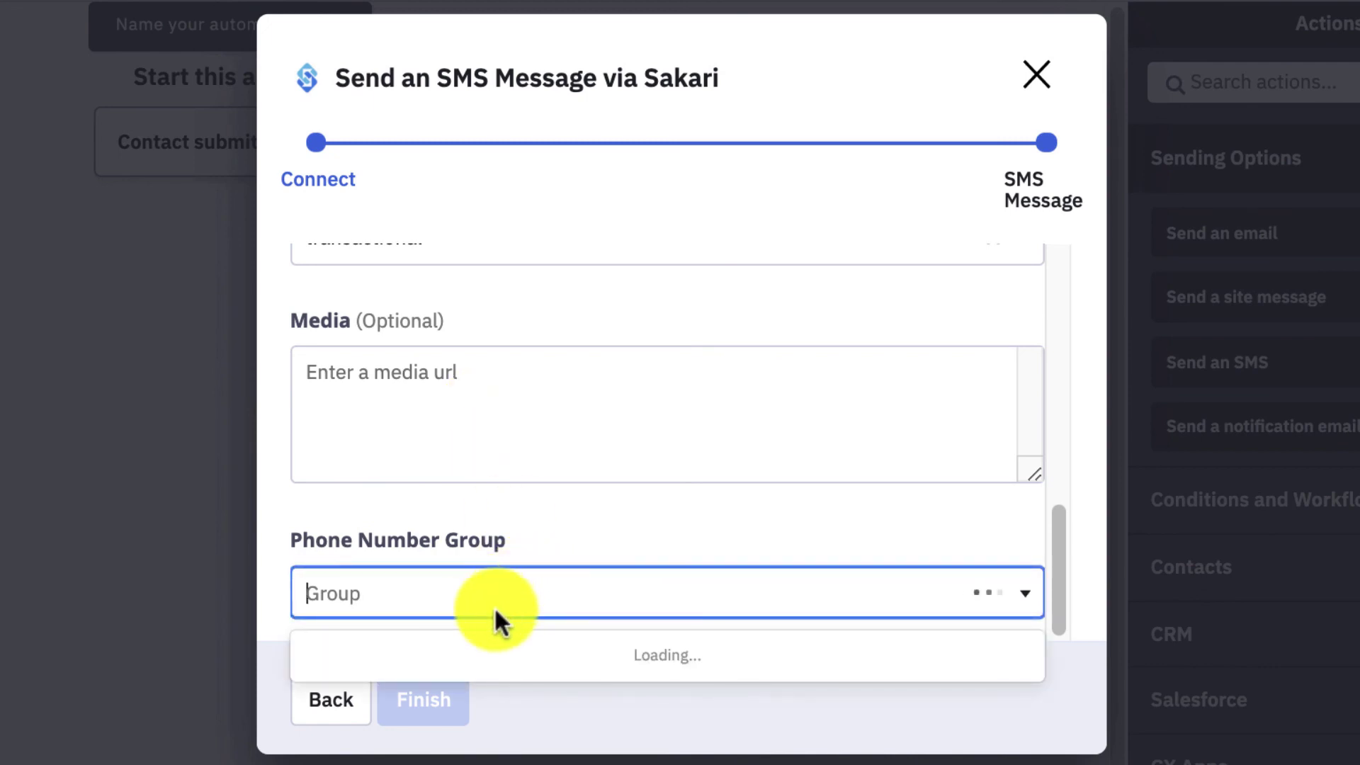
left_click(490, 648)
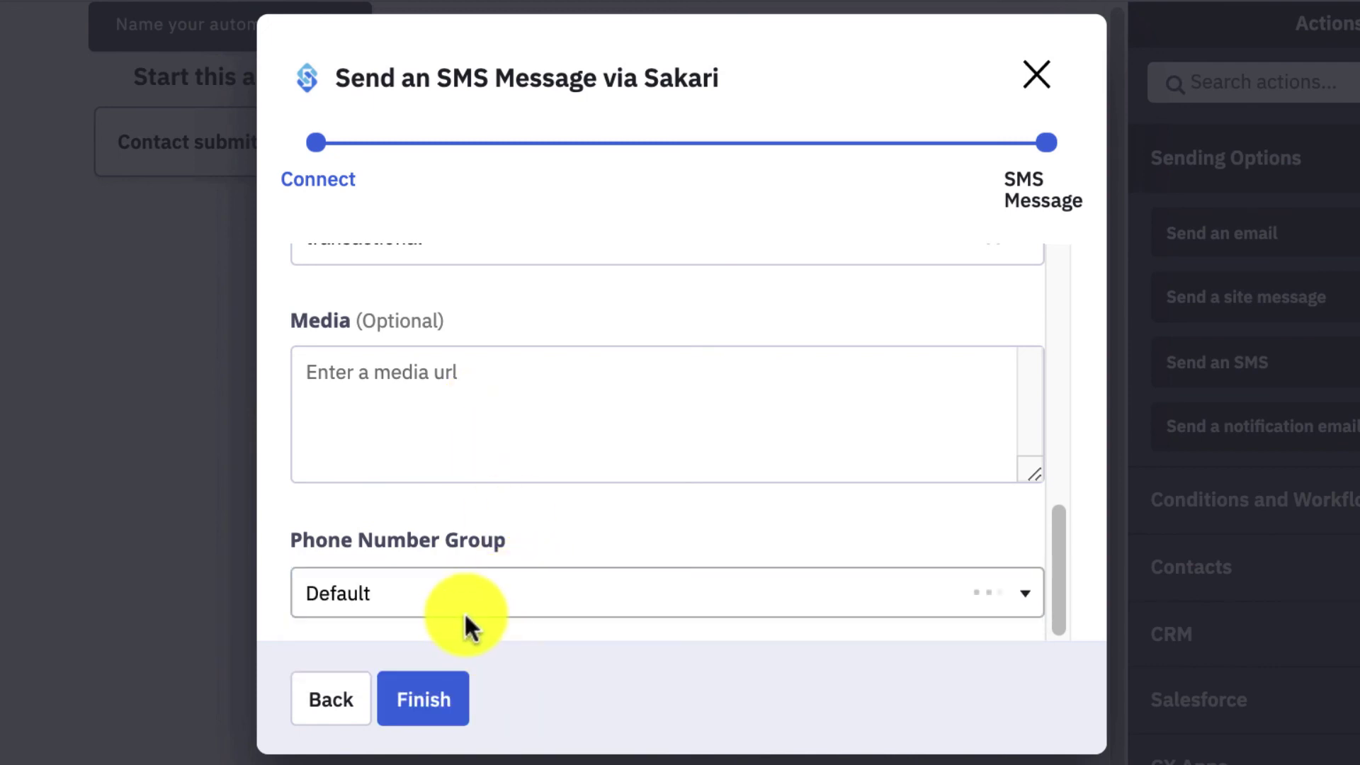